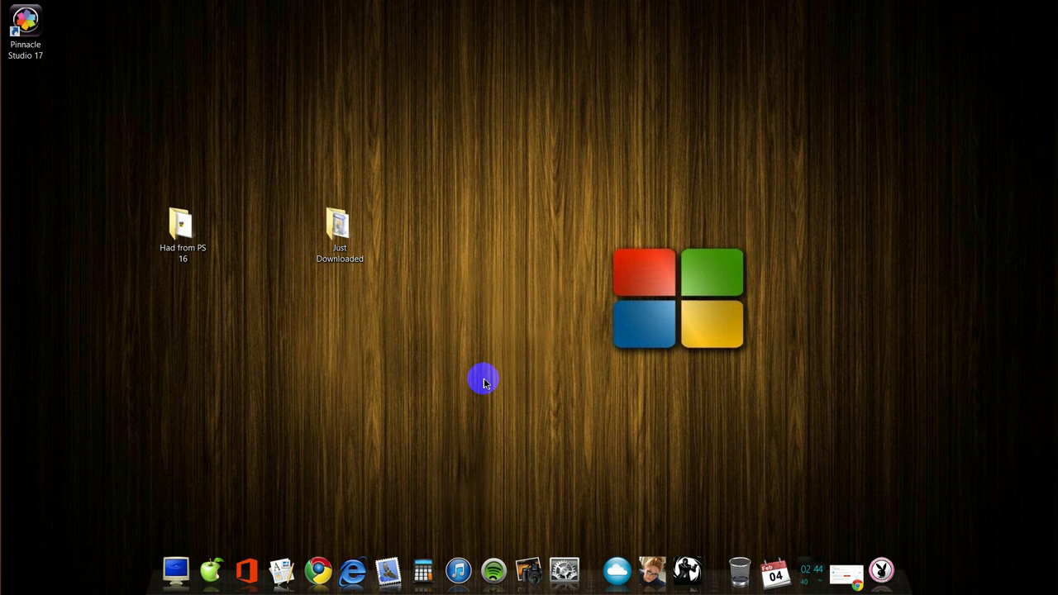
Launch Pinnacle Studio 17 and place the-sky-is-the-limit clip on A/V Track 1.
double_click(36, 33)
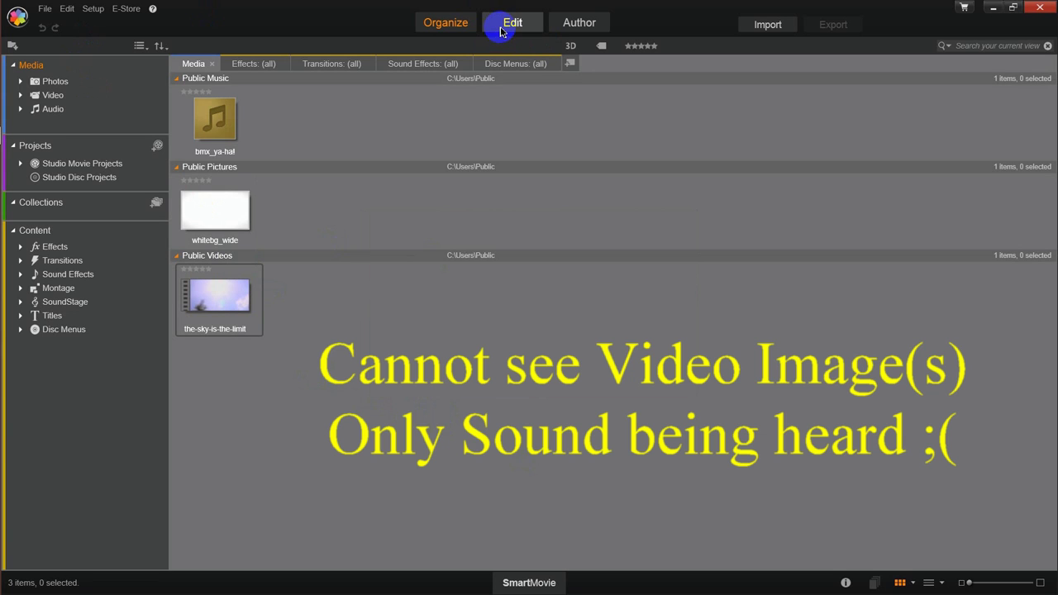
click(512, 22)
mouse_move(62, 296)
mouse_down()
mouse_move(172, 421)
mouse_move(212, 432)
mouse_up()
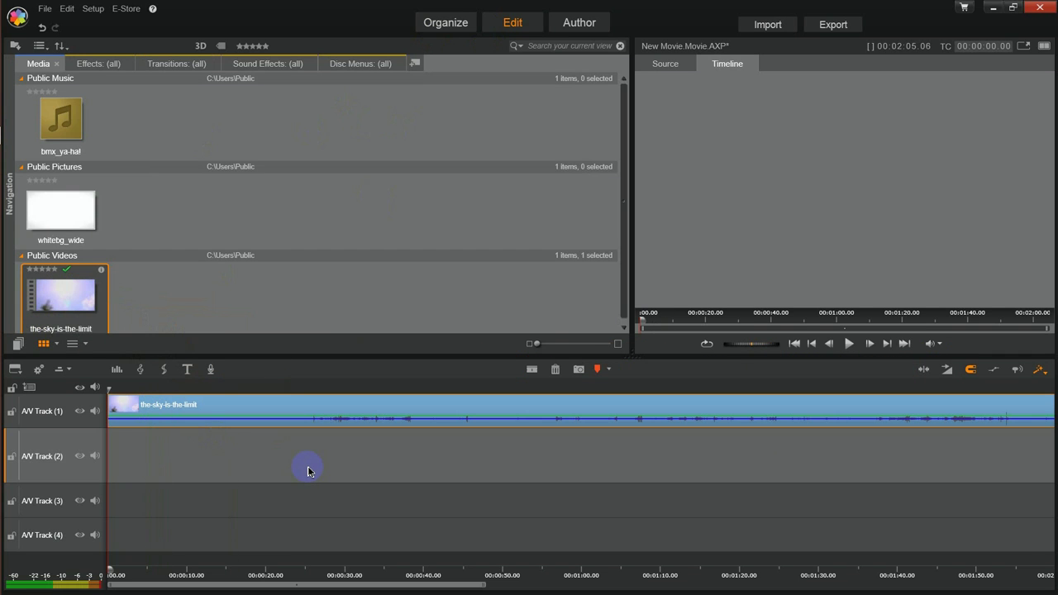
Play the timeline (audio only, blank preview), then quit Studio without saving.
click(850, 343)
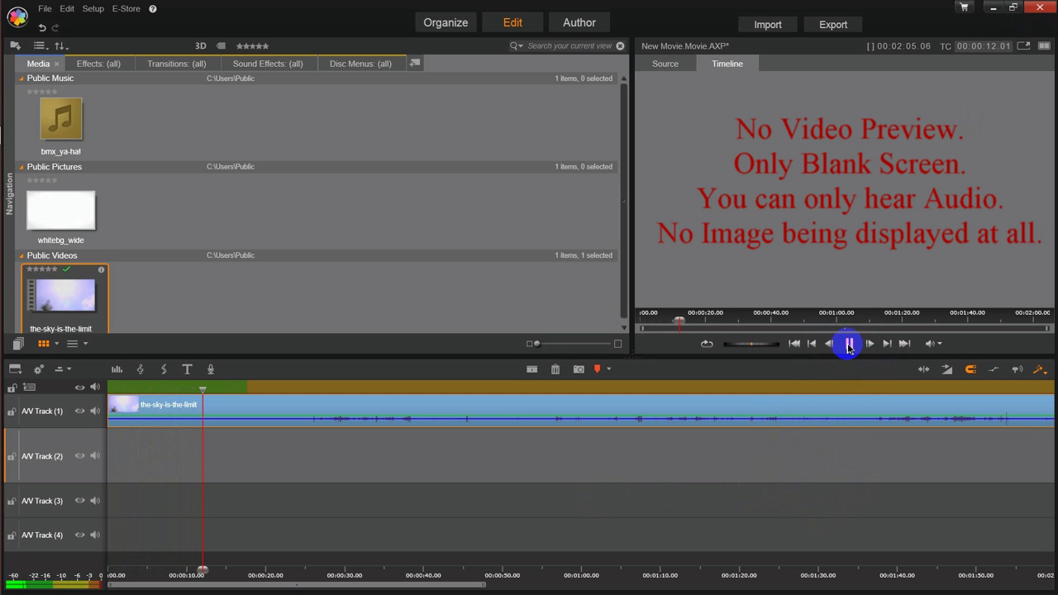
click(849, 345)
click(1040, 8)
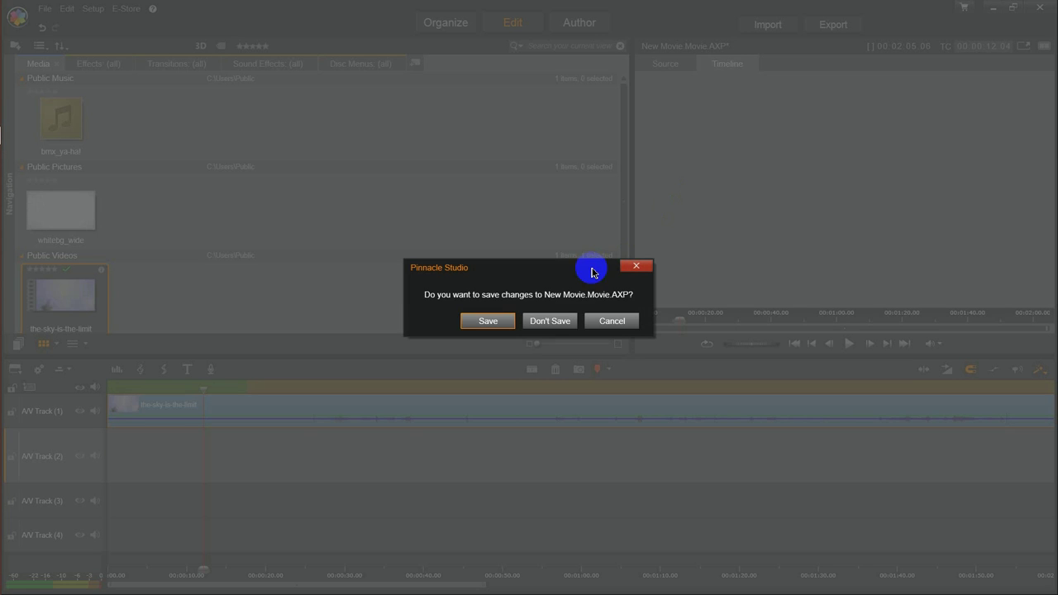
click(550, 321)
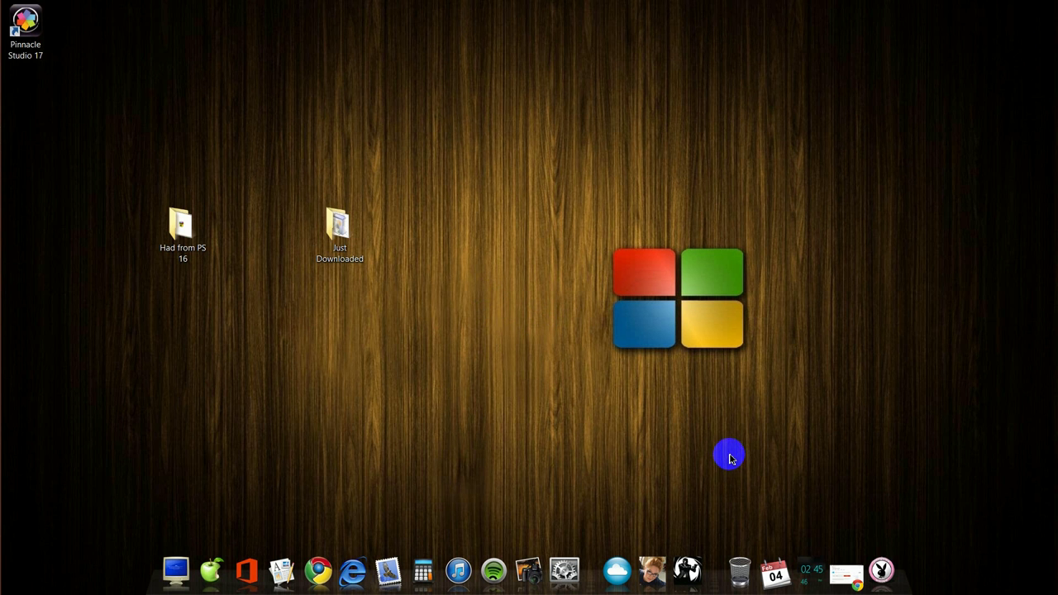
Download the June 2010 DirectX End-User Runtimes in Chrome, skipping the add-ons, then minimize Chrome.
click(854, 567)
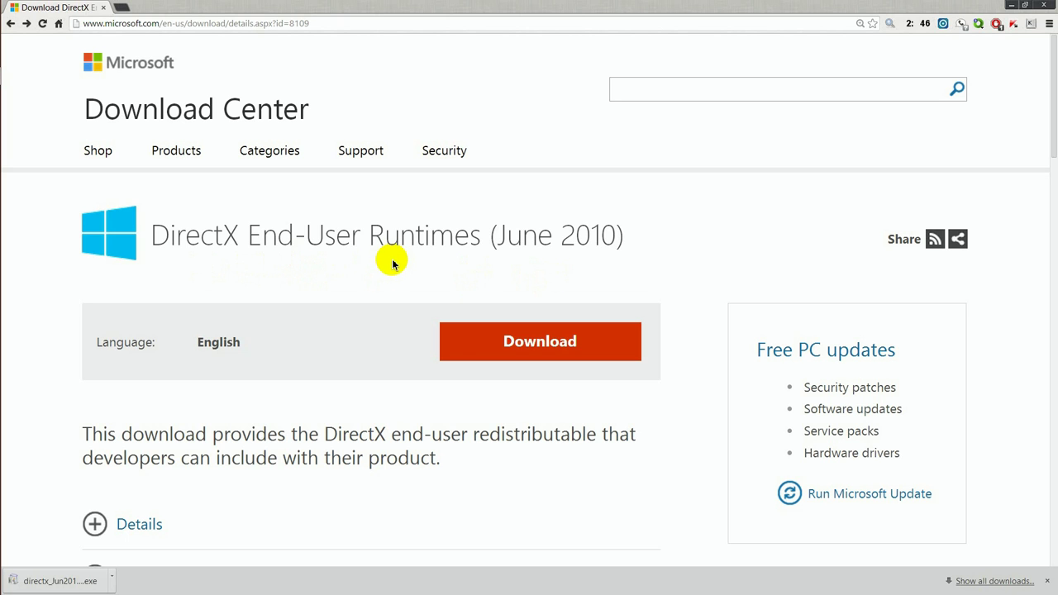
click(537, 343)
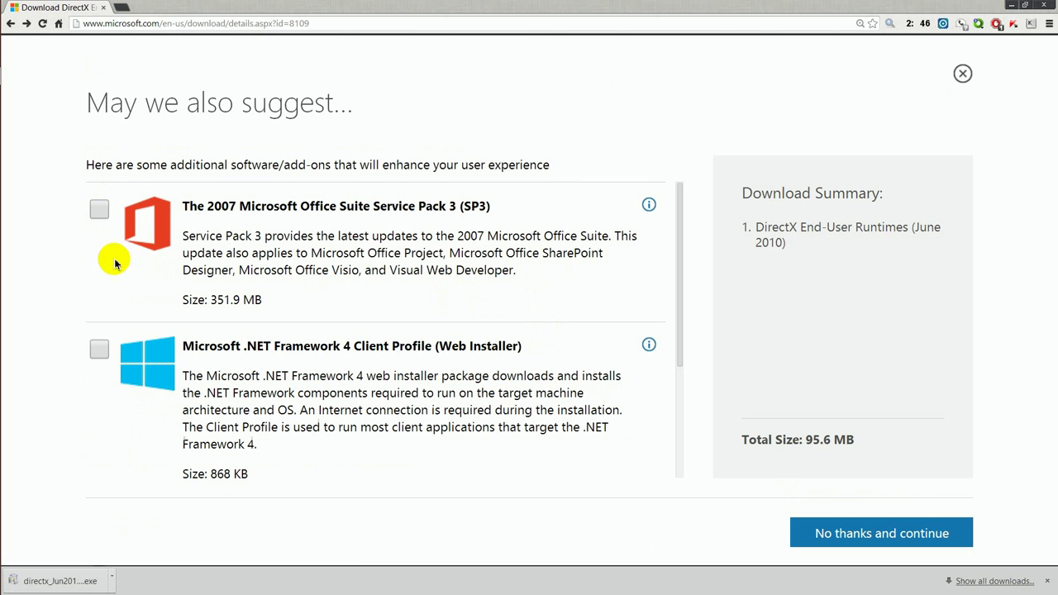
mouse_move(678, 278)
mouse_down()
mouse_move(680, 353)
mouse_move(681, 295)
mouse_move(700, 284)
mouse_up()
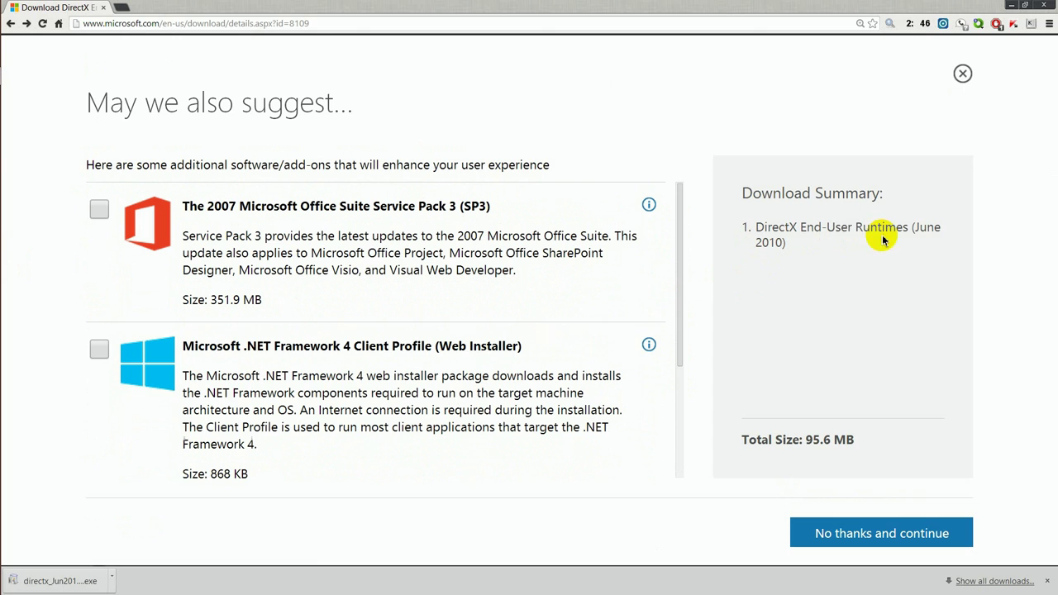
click(875, 535)
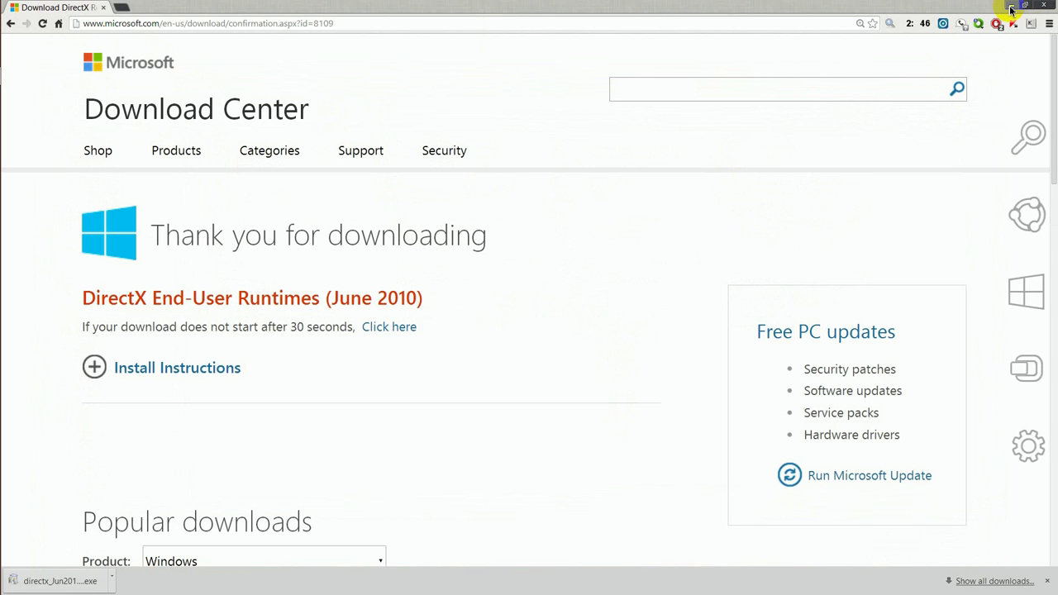
click(1010, 6)
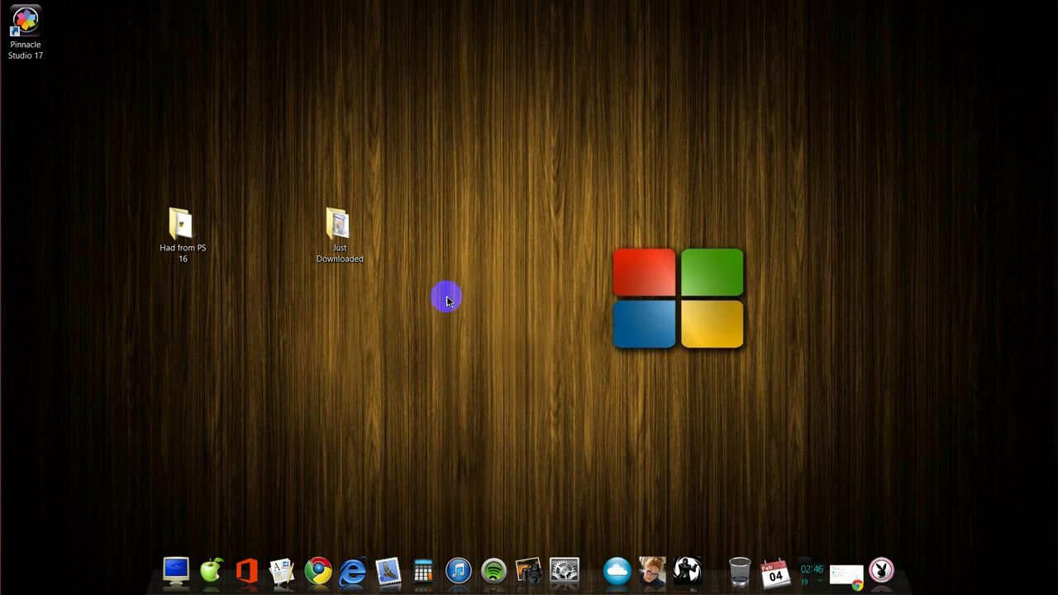
Run directx_Jun2010_redist.exe from Just Downloaded and accept its license agreement.
double_click(344, 236)
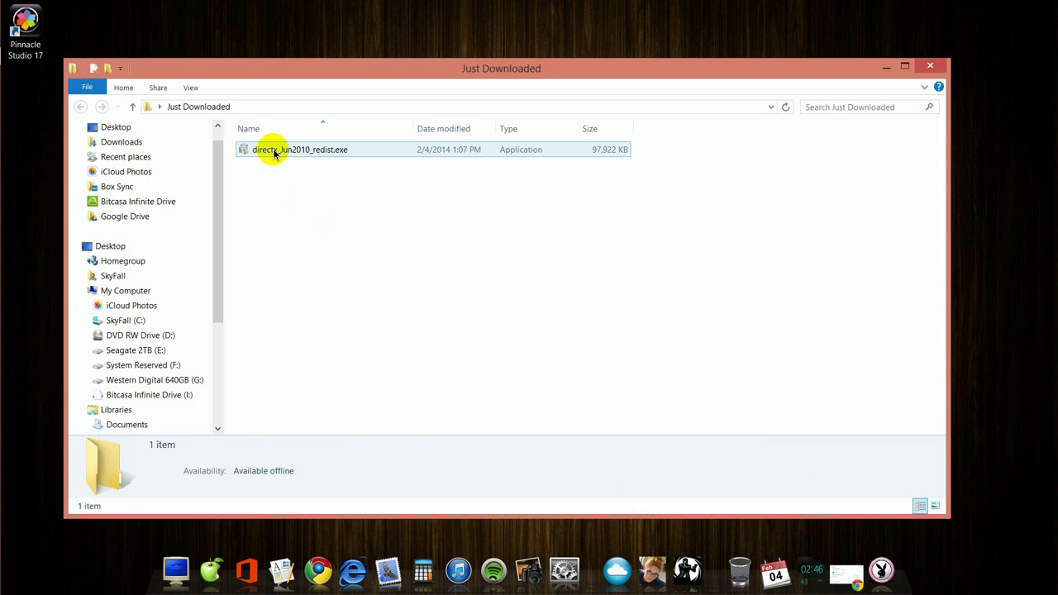
click(275, 153)
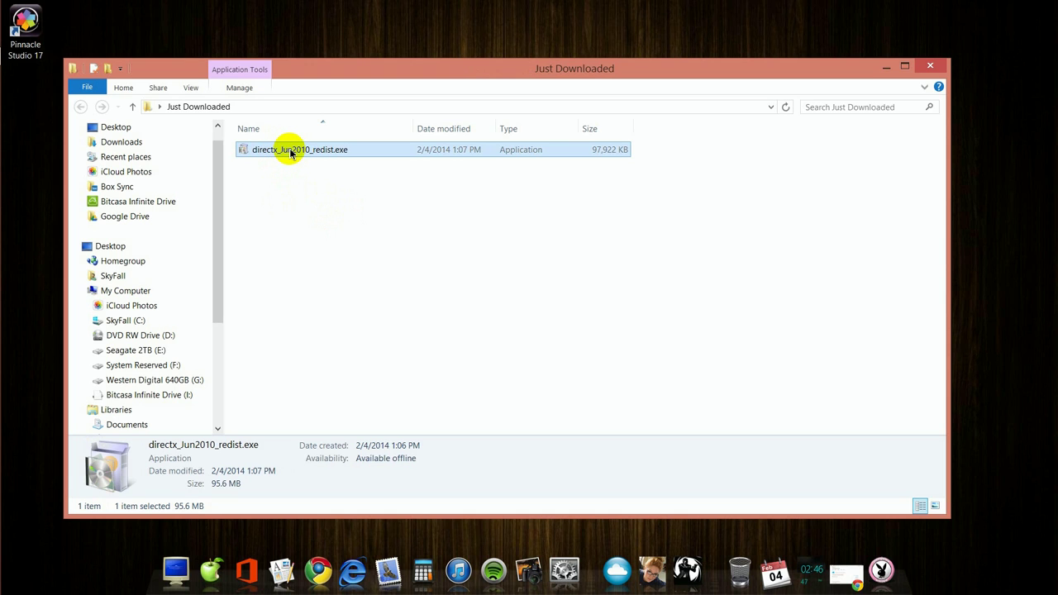
double_click(291, 156)
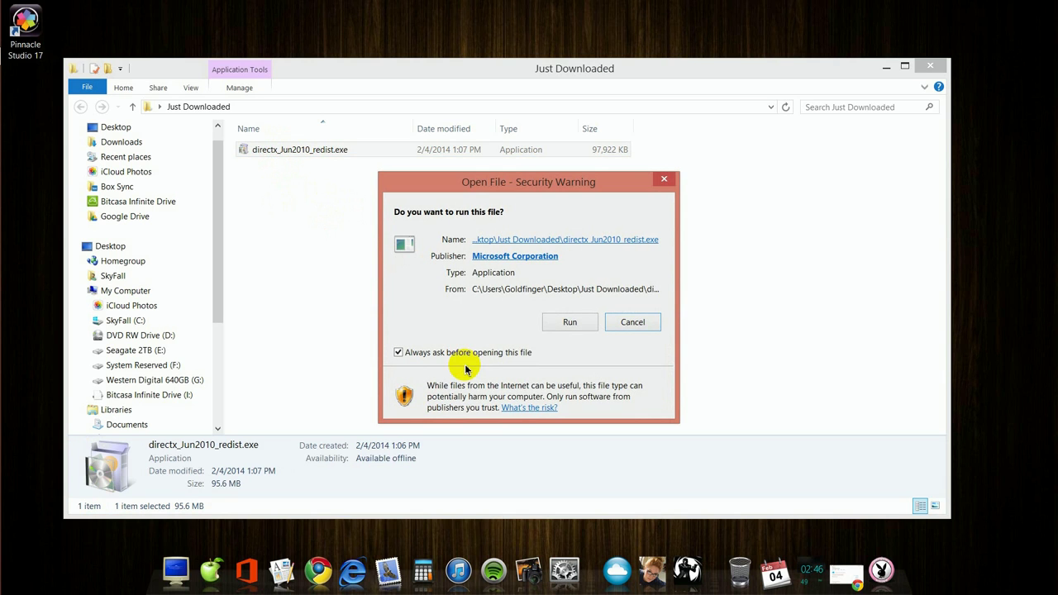
click(576, 322)
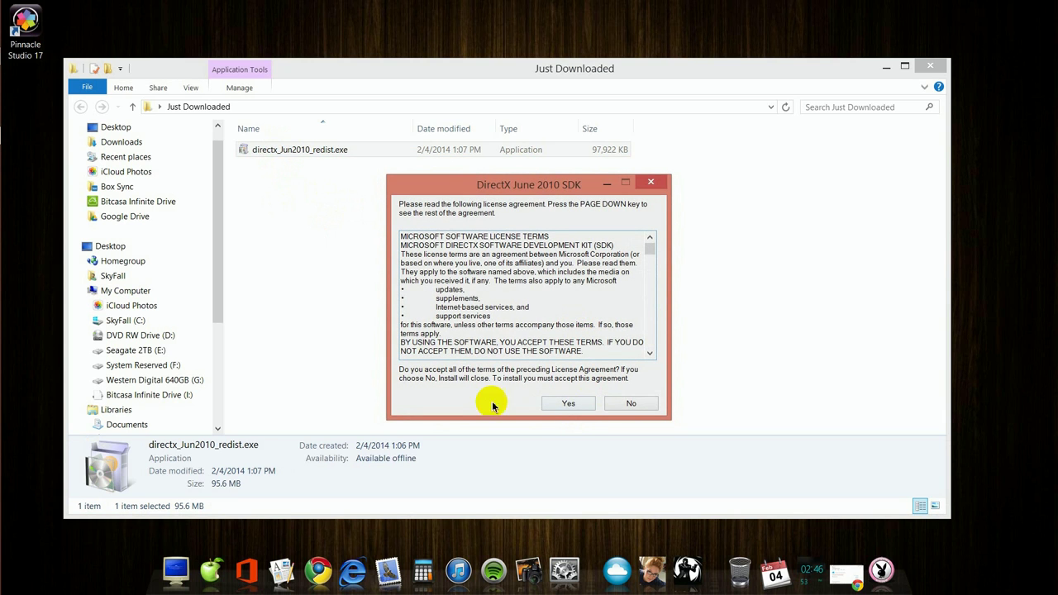
click(570, 404)
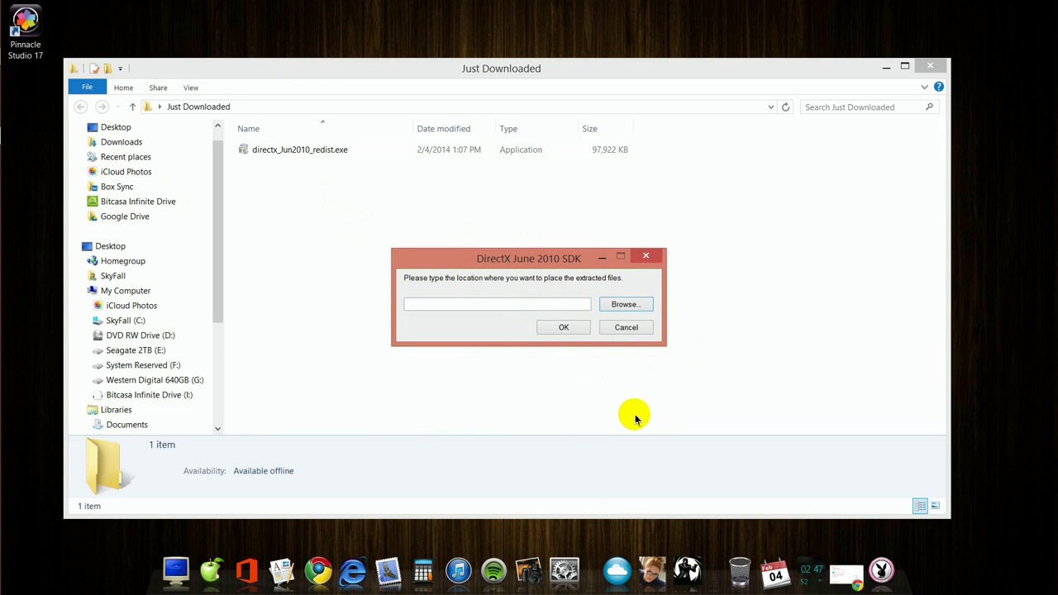
Extract the DirectX runtime files into the Just Downloaded folder.
click(624, 304)
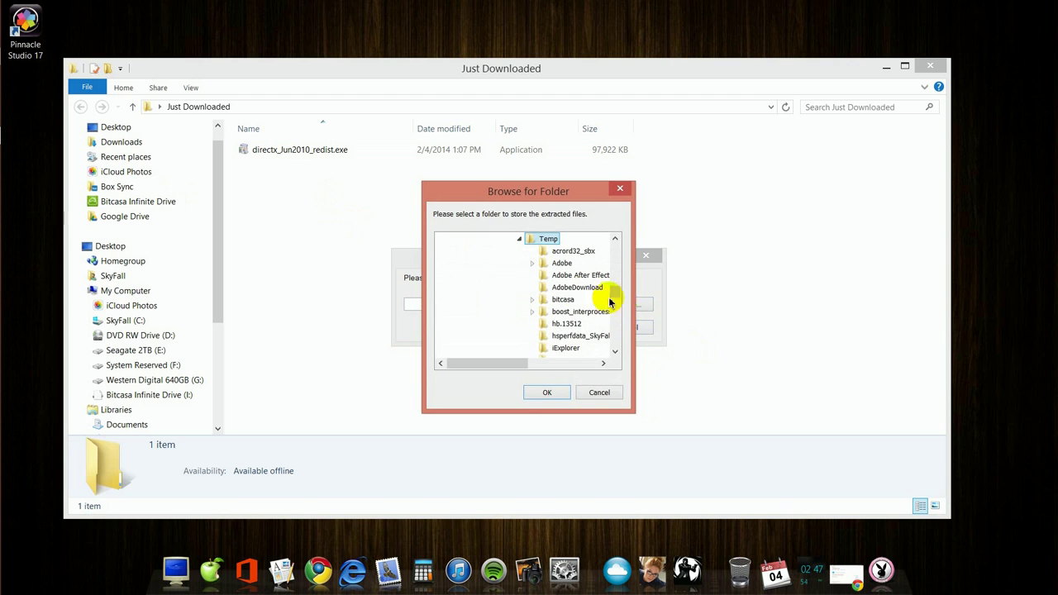
scroll(458, 310, up, 10)
double_click(456, 303)
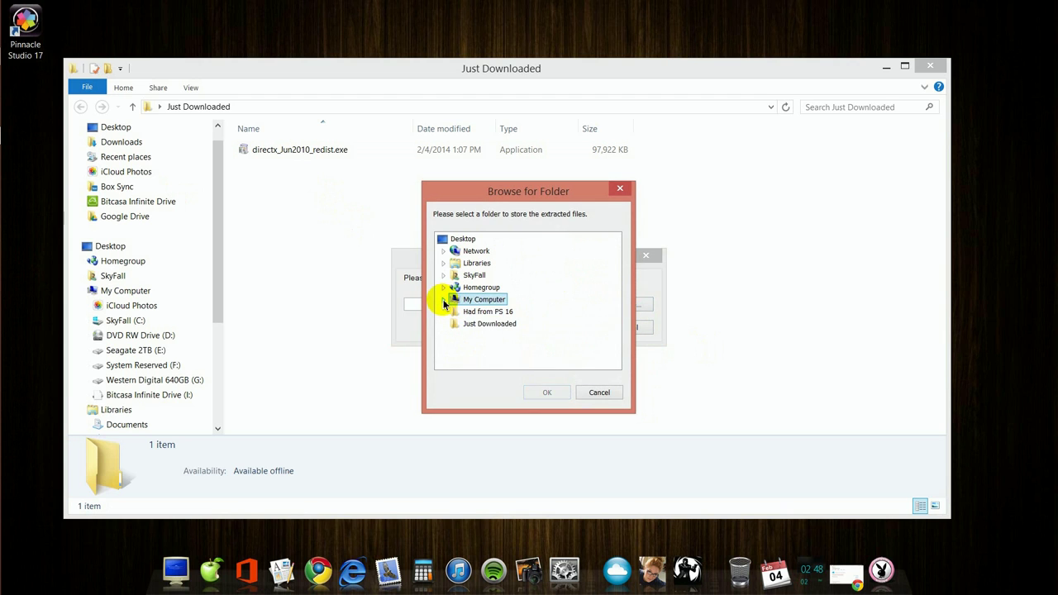
click(479, 325)
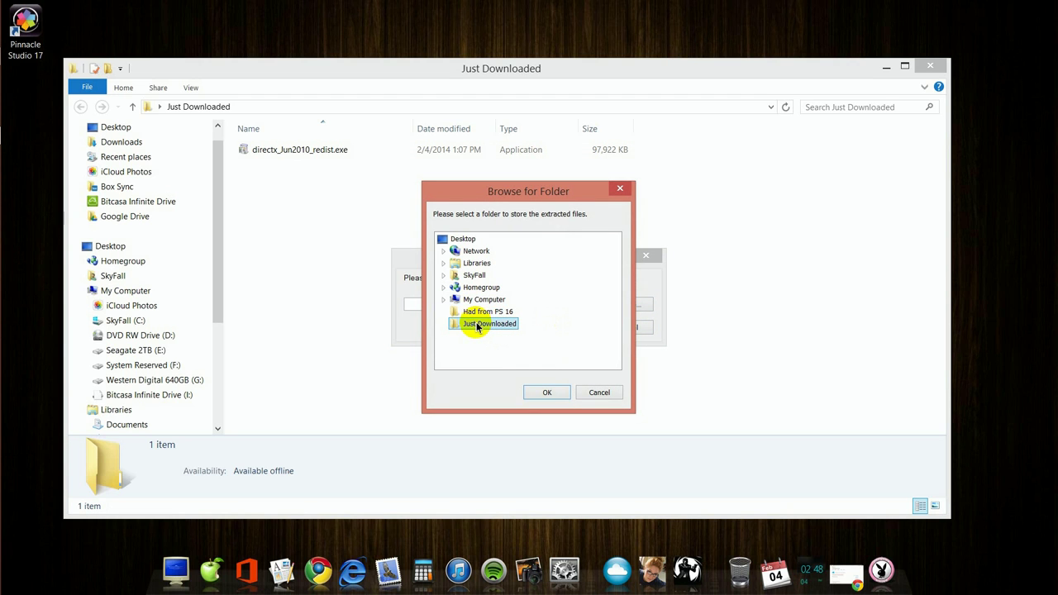
click(547, 392)
click(563, 328)
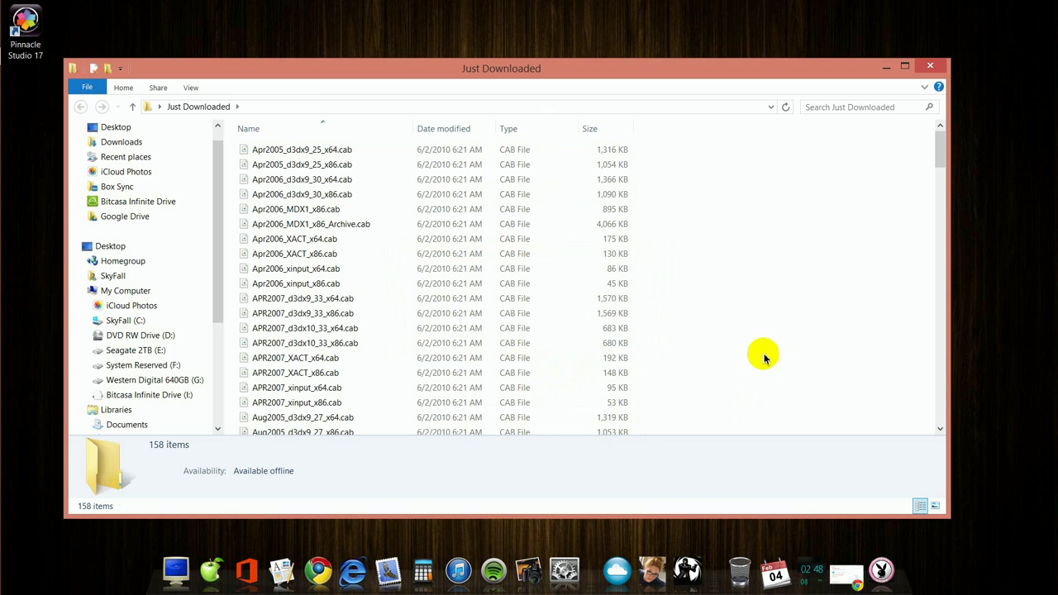
Show the Just Downloaded folder as a compact list and scroll through the extracted files.
click(193, 88)
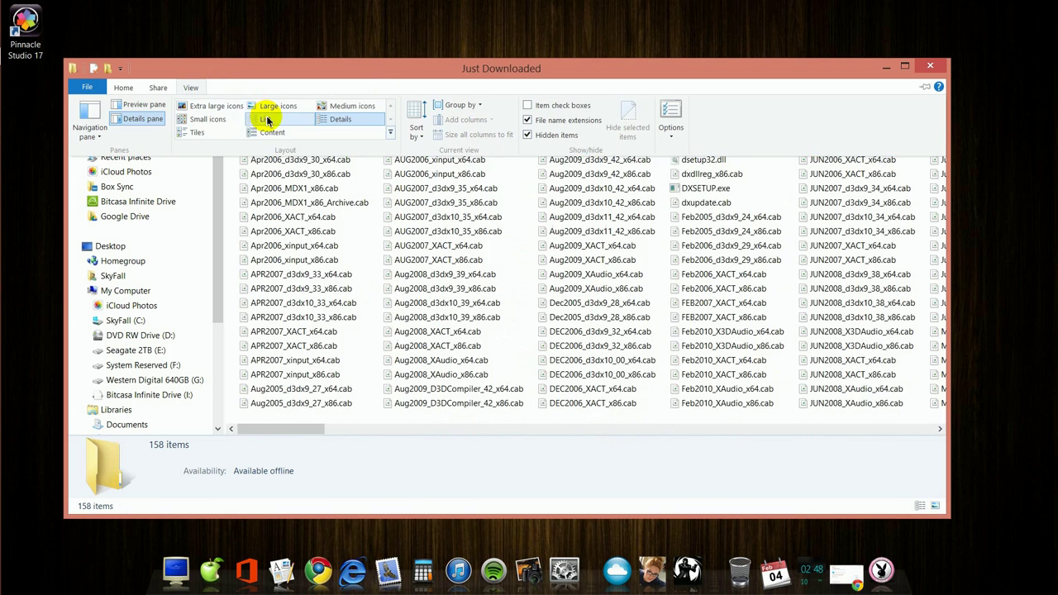
click(267, 116)
scroll(520, 336, down, 10)
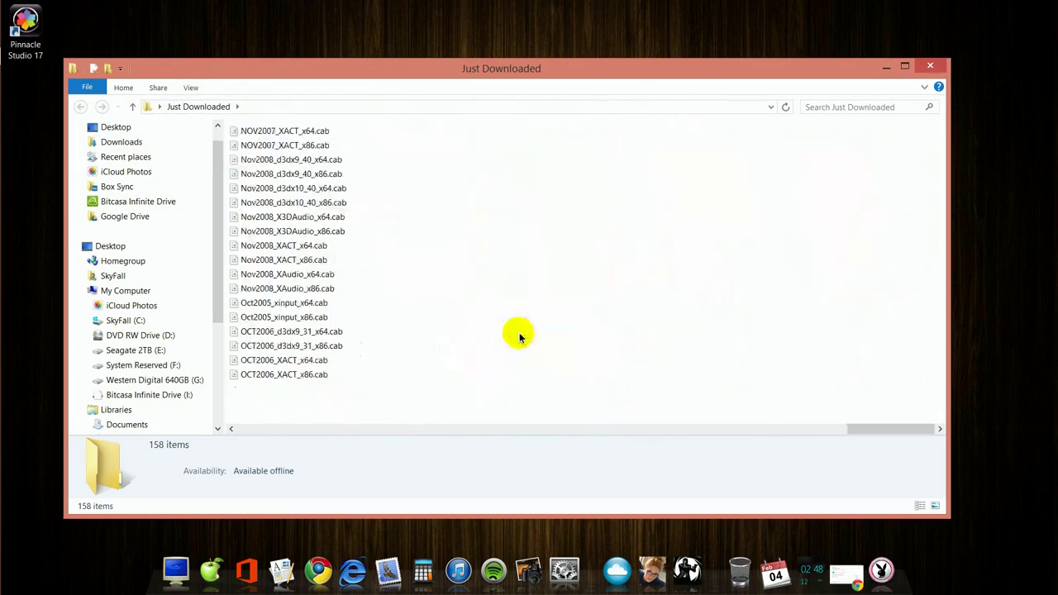
scroll(520, 337, up, 5)
scroll(513, 335, up, 3)
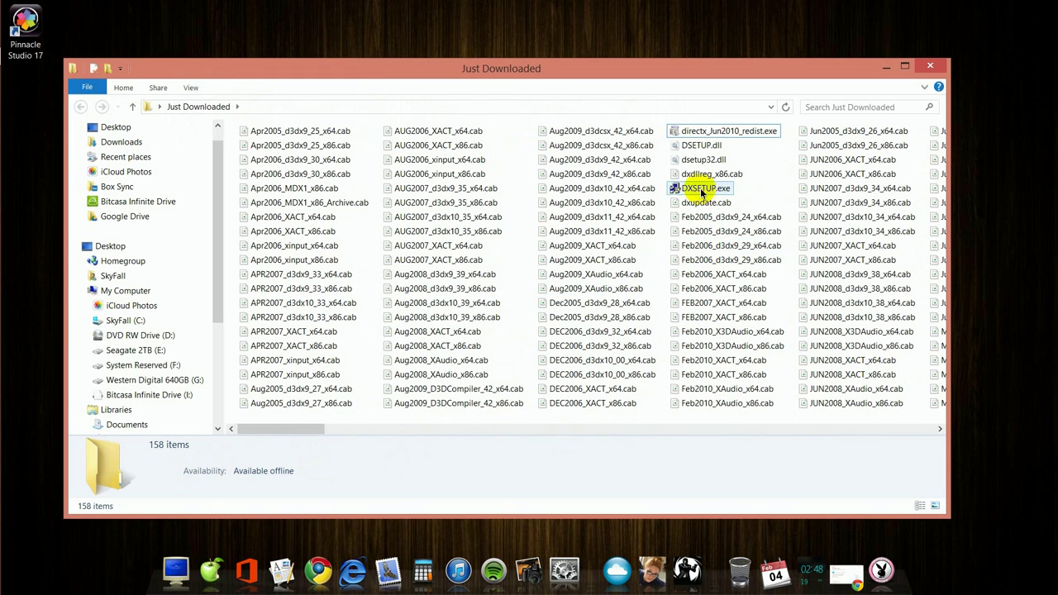
mouse_move(702, 188)
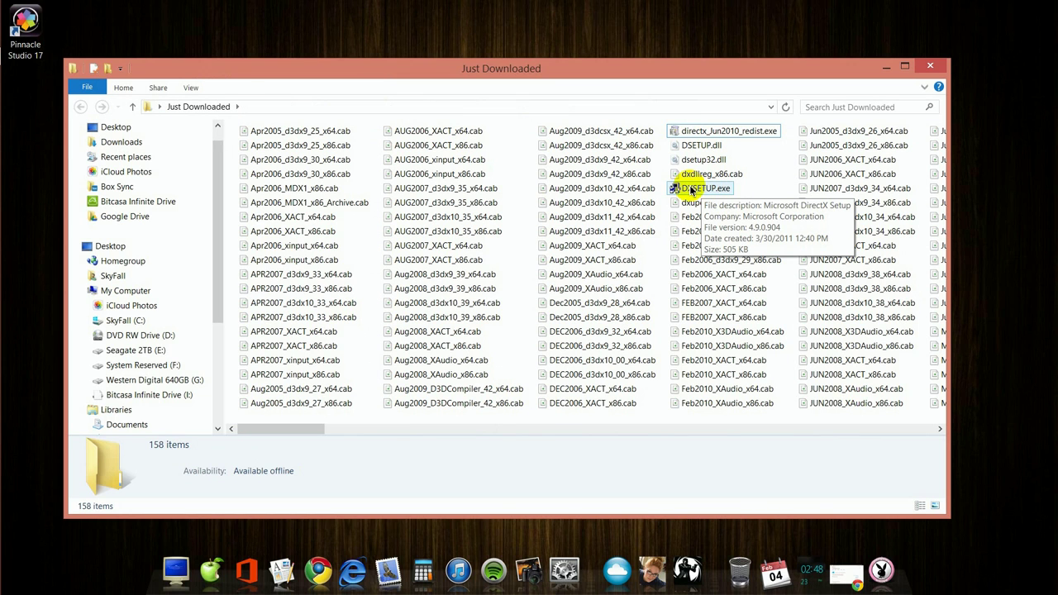
Run DXSETUP.exe to install the DirectX runtimes through to Finish, then close Just Downloaded.
click(693, 190)
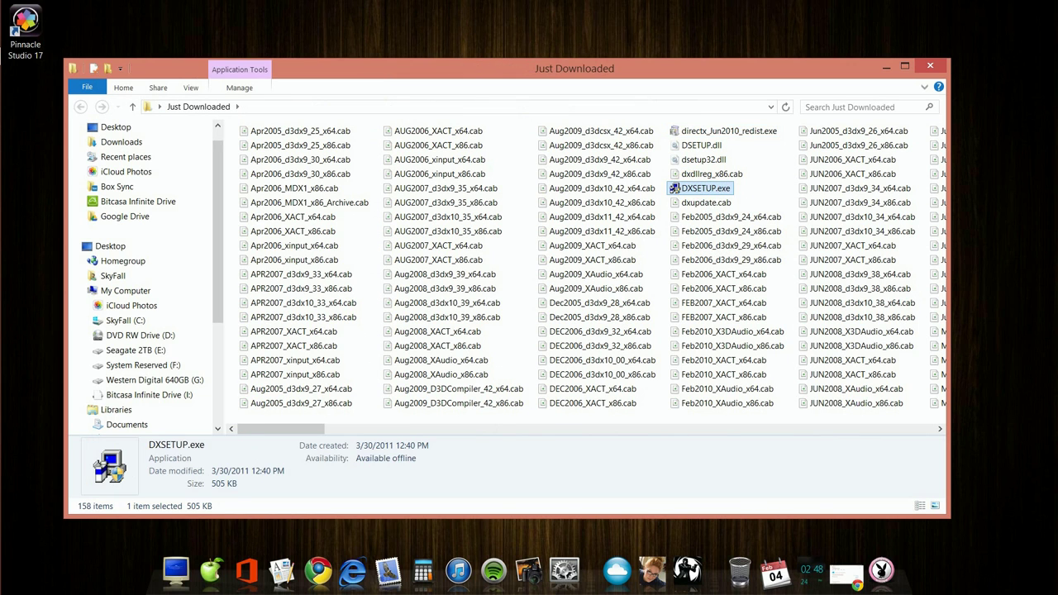
click(246, 302)
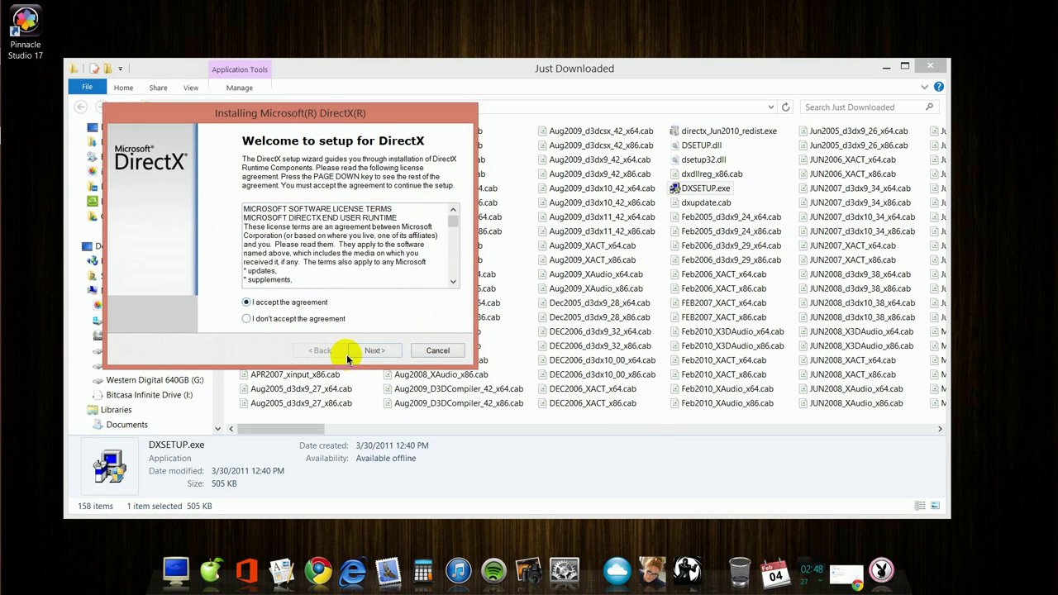
click(372, 349)
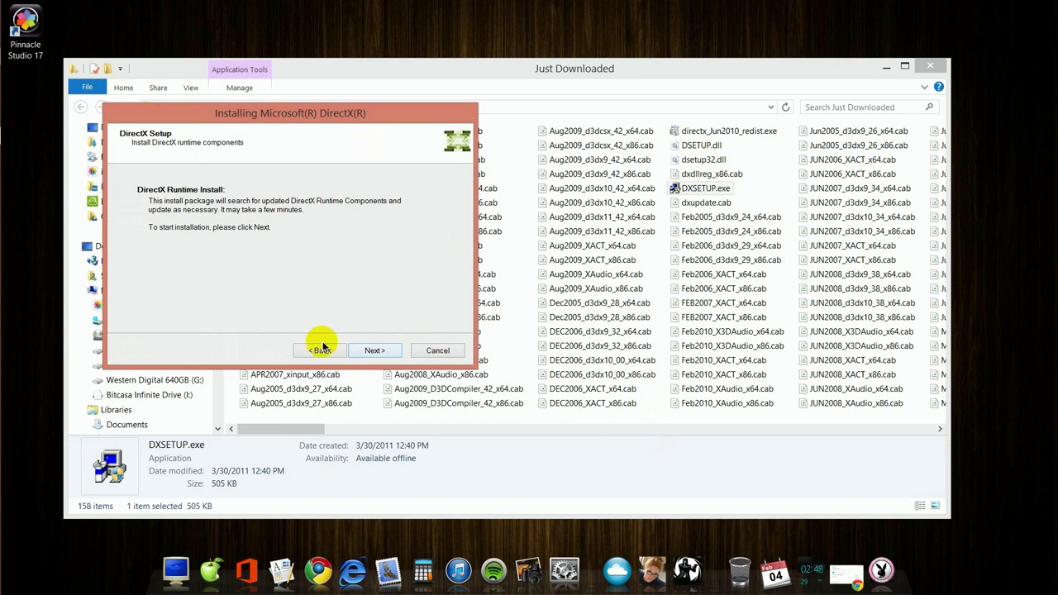
click(374, 351)
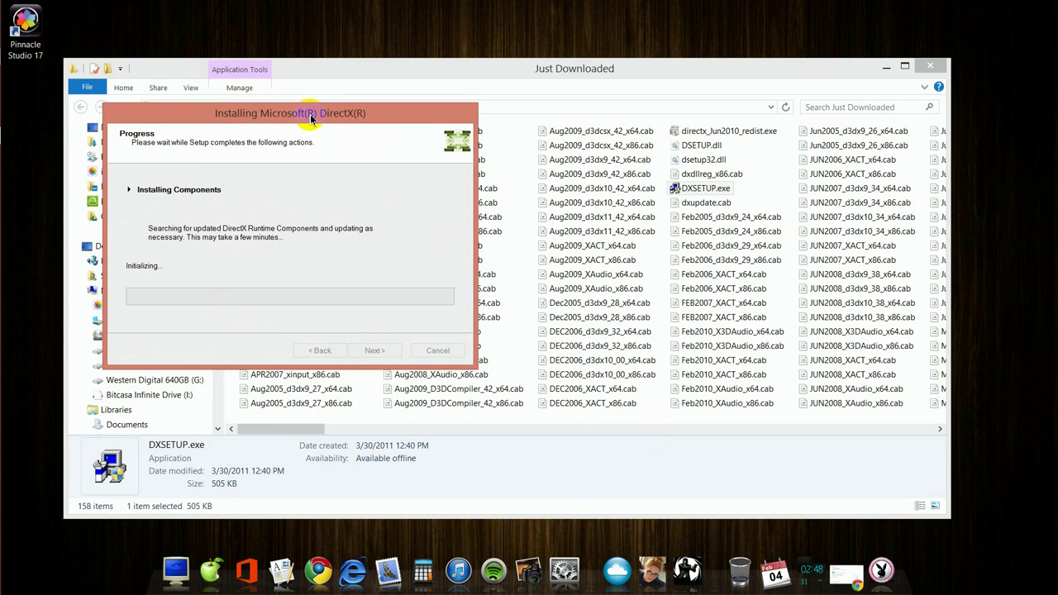
drag(310, 114, 492, 120)
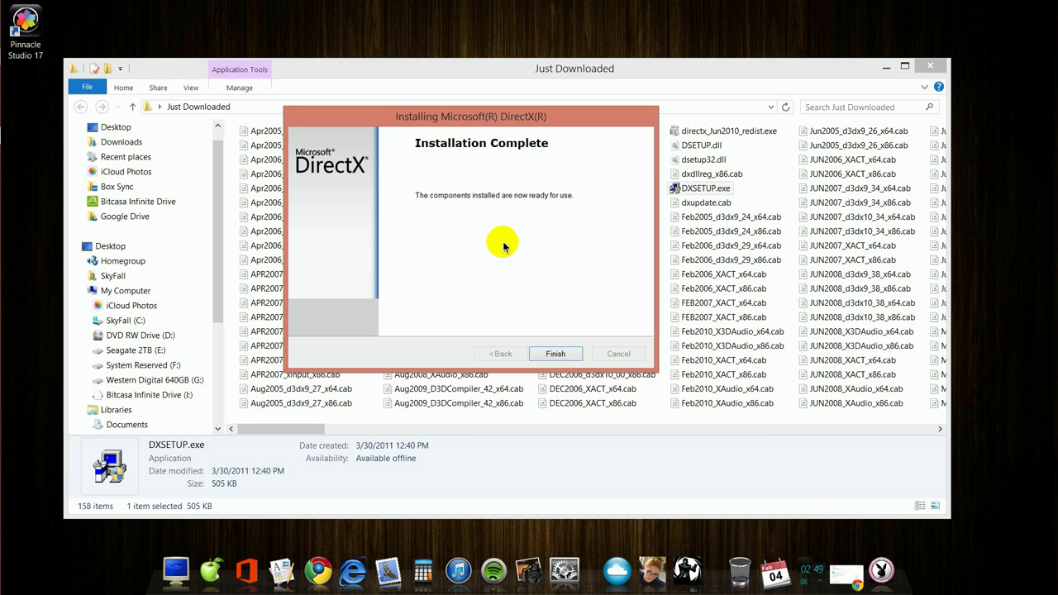
click(552, 353)
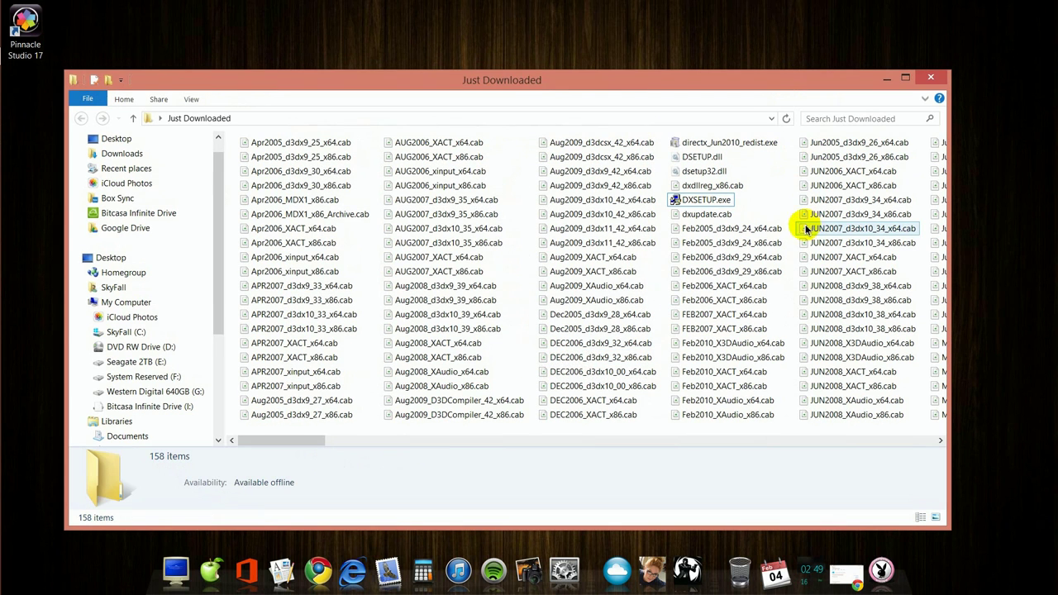
click(930, 77)
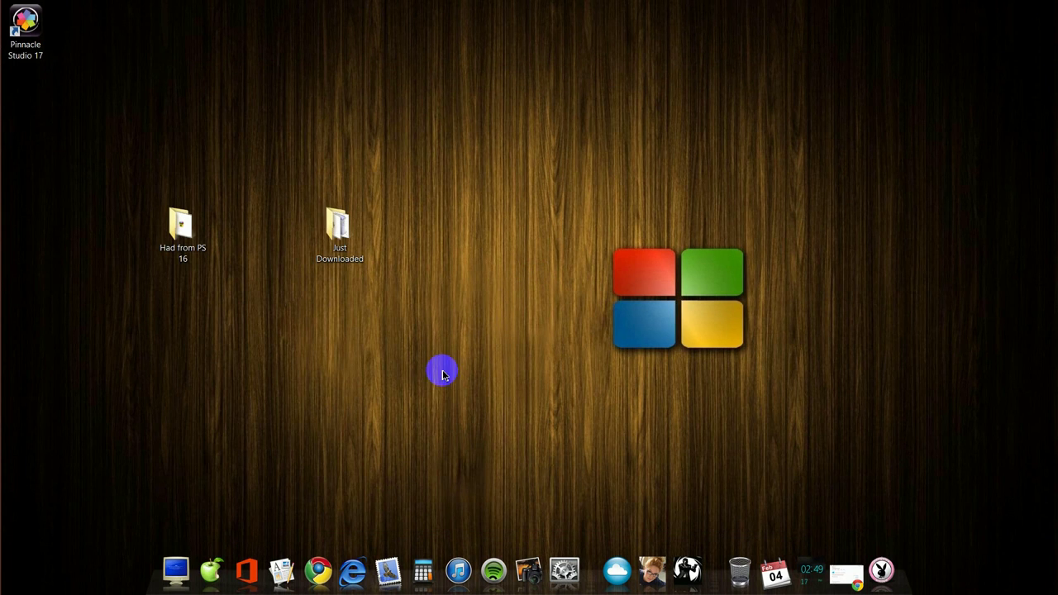
Relaunch Studio 17 and preview the-sky-is-the-limit in an enlarged player, confirming the picture shows.
double_click(25, 20)
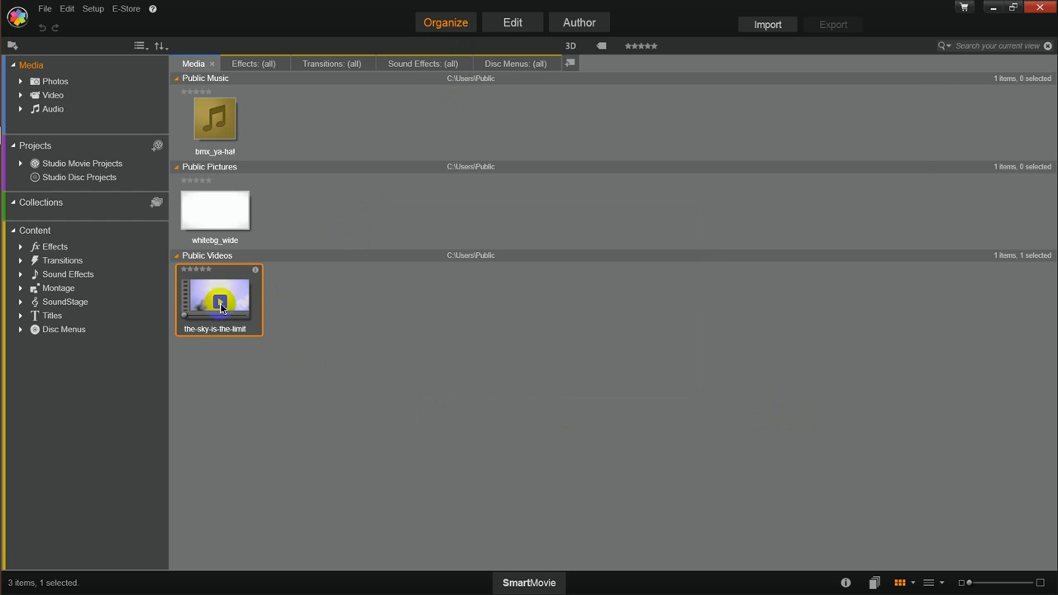
double_click(229, 301)
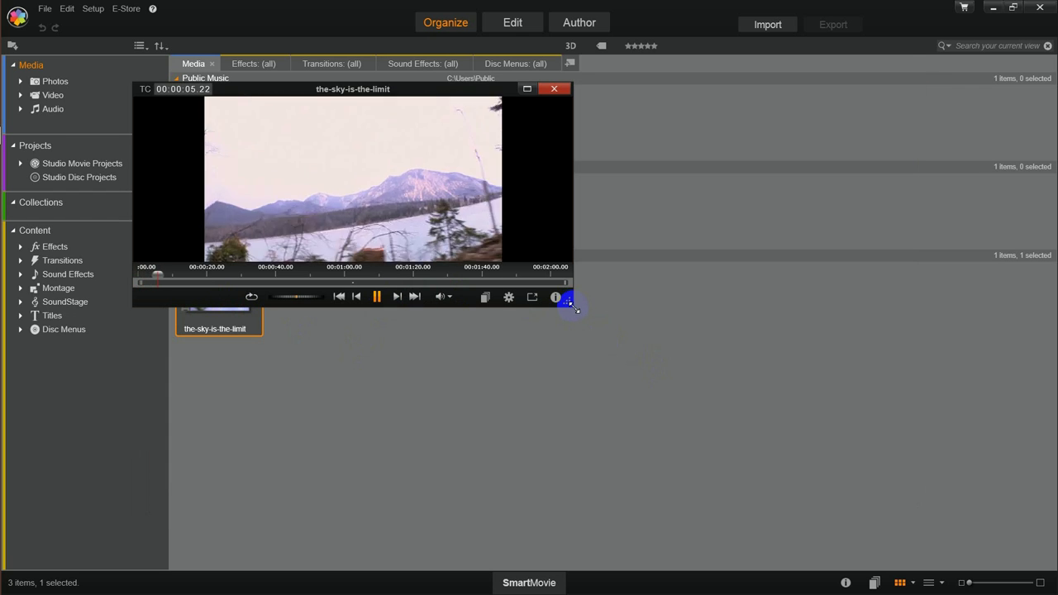
drag(568, 301, 855, 486)
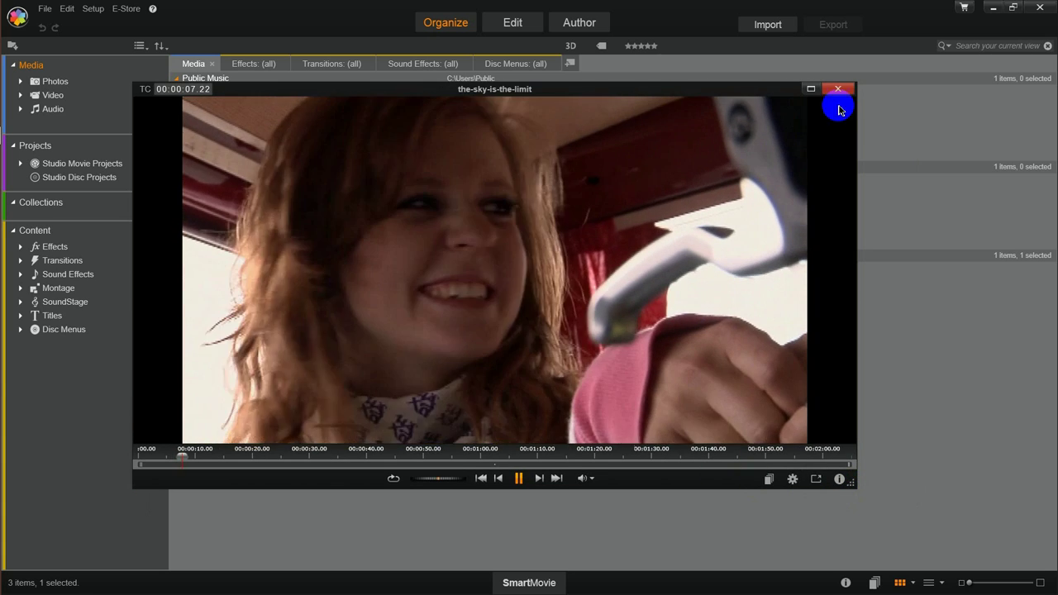
click(839, 89)
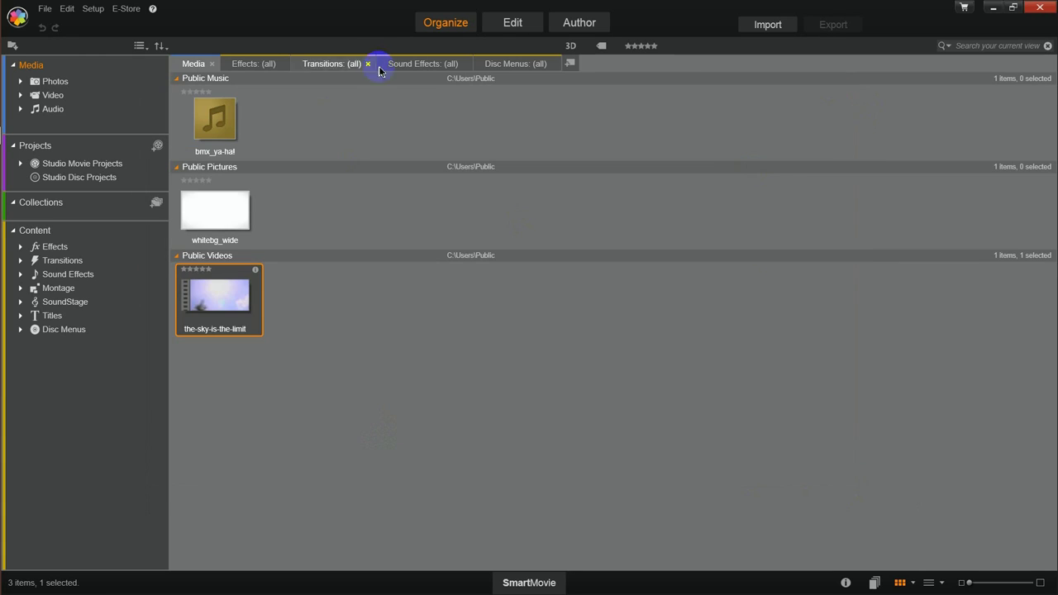
Put the sky clip on A/V Track 1, play it with video showing, then quit without saving.
click(513, 20)
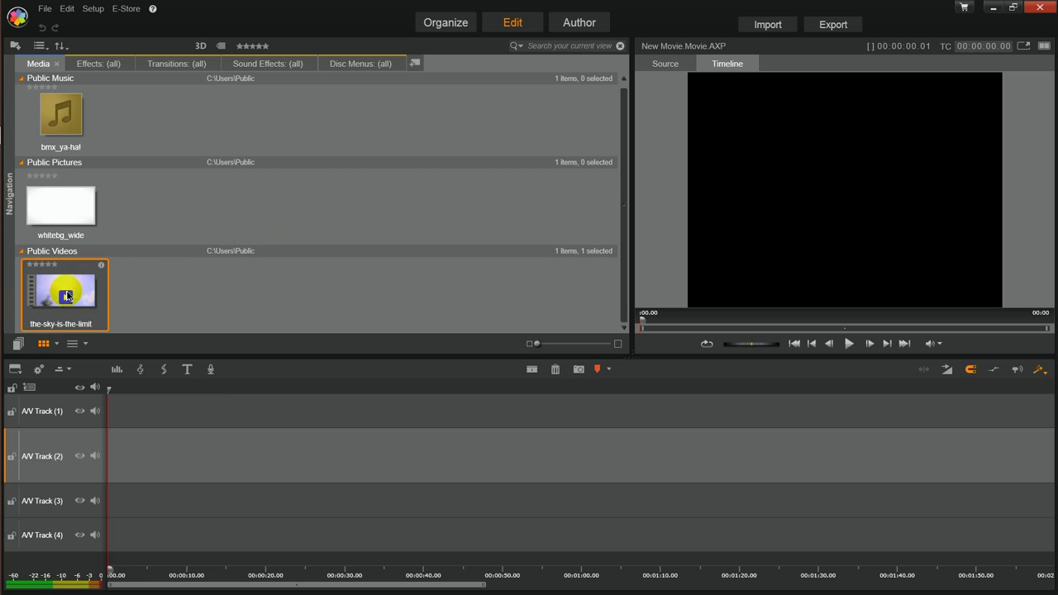
drag(66, 296, 147, 411)
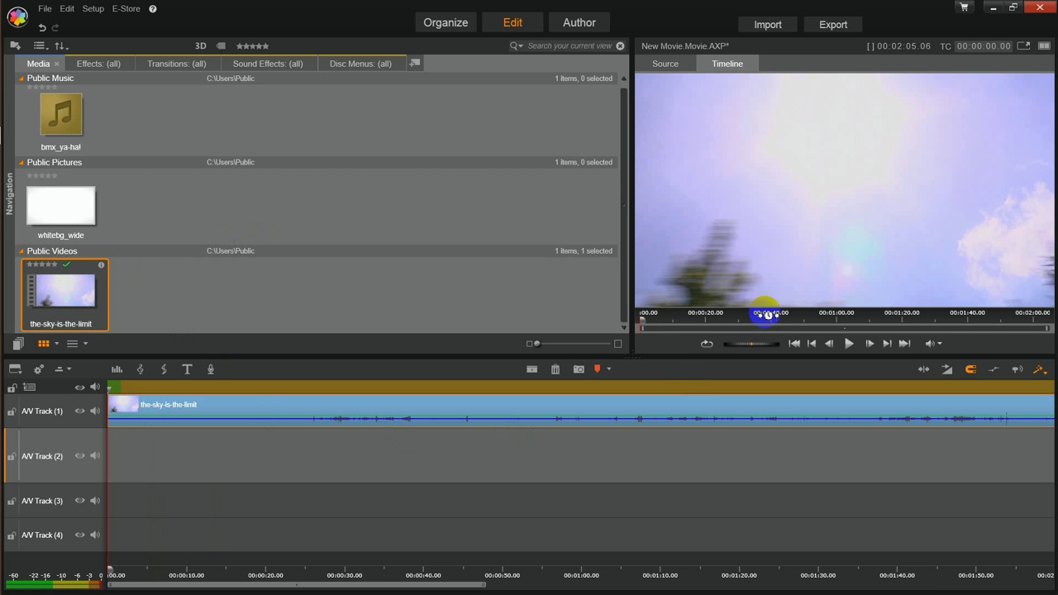
click(852, 346)
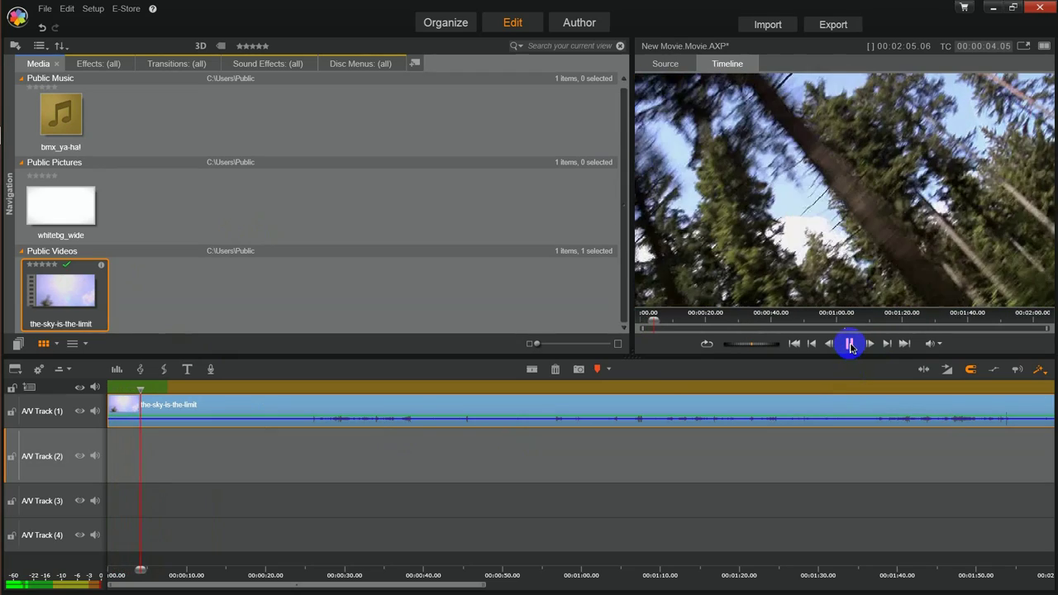
click(851, 346)
click(1036, 8)
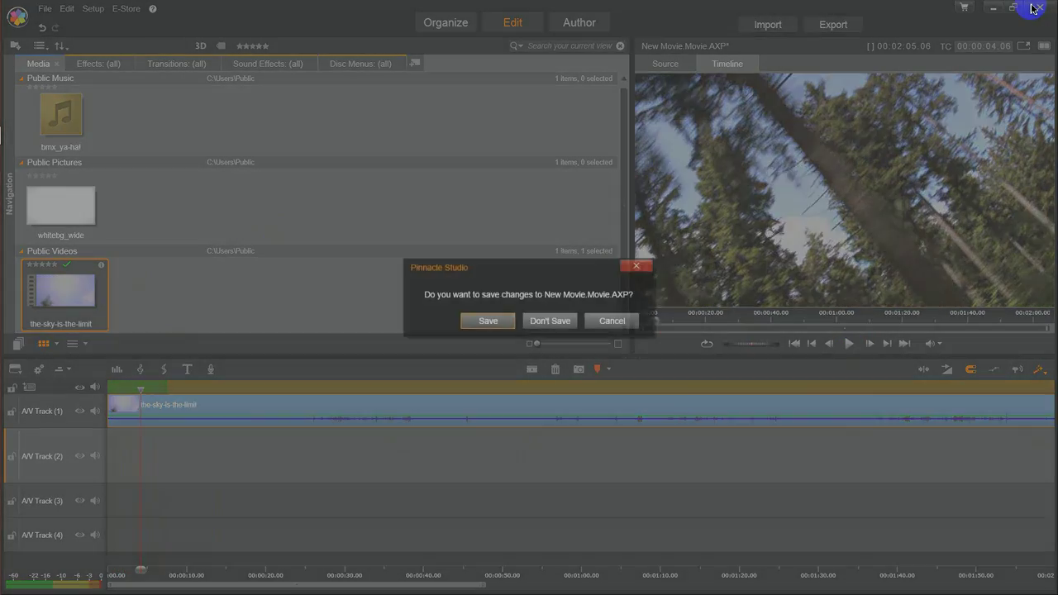
click(550, 320)
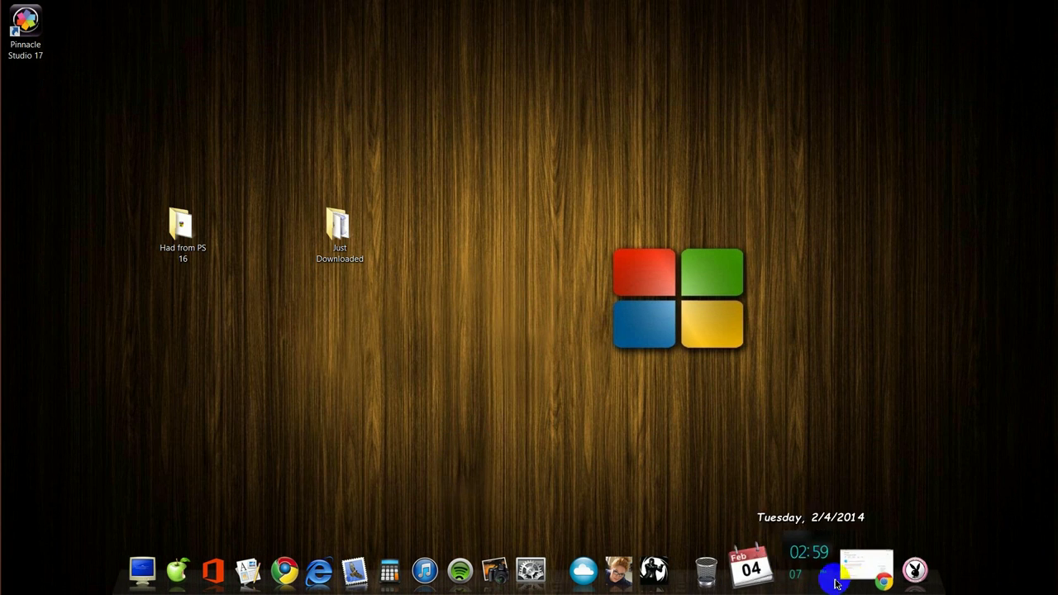
click(844, 565)
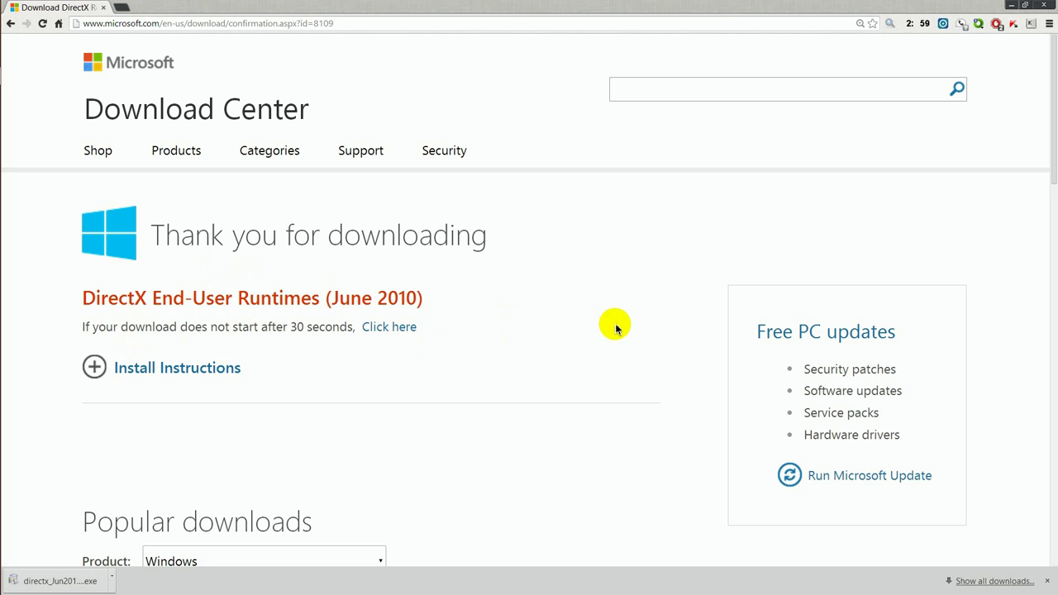
click(1014, 6)
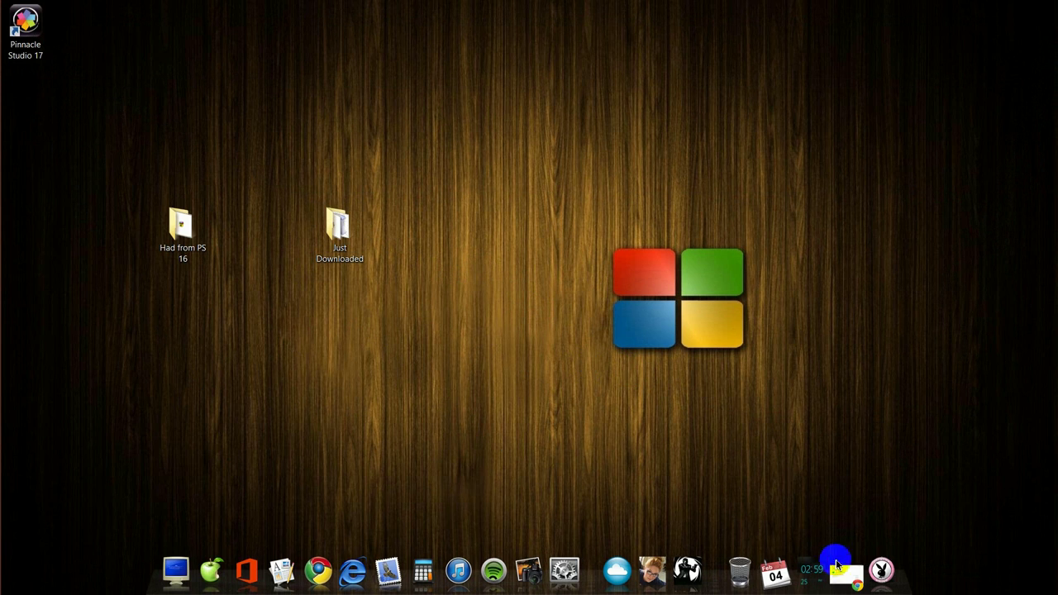
click(846, 573)
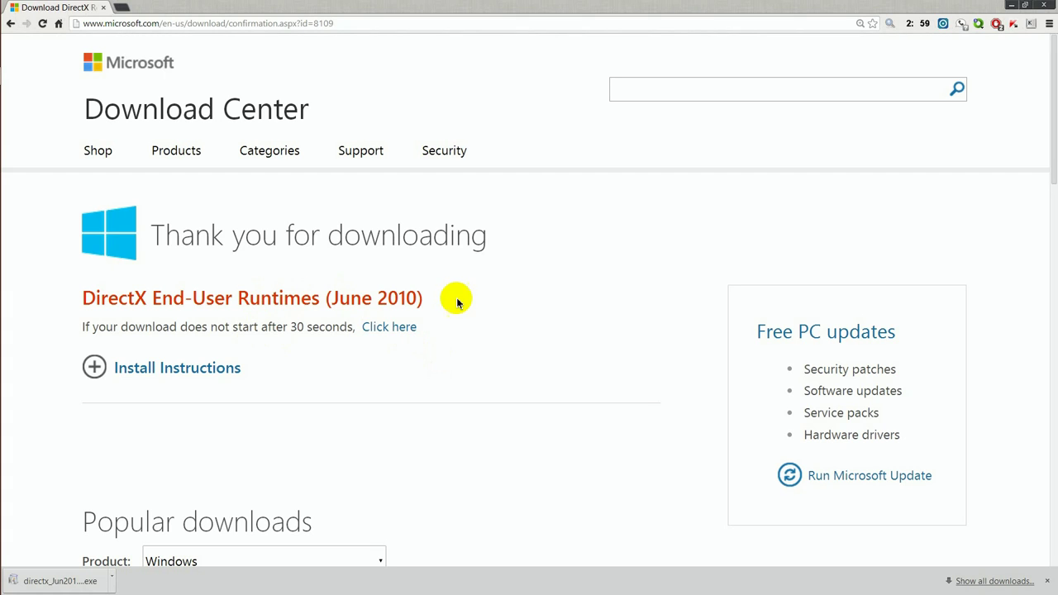
click(1010, 6)
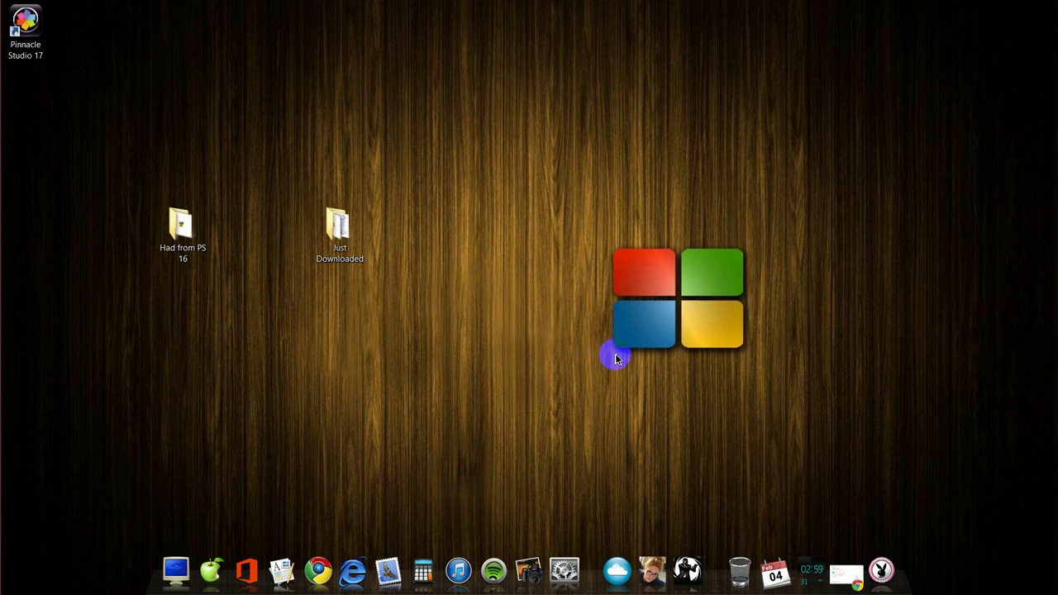